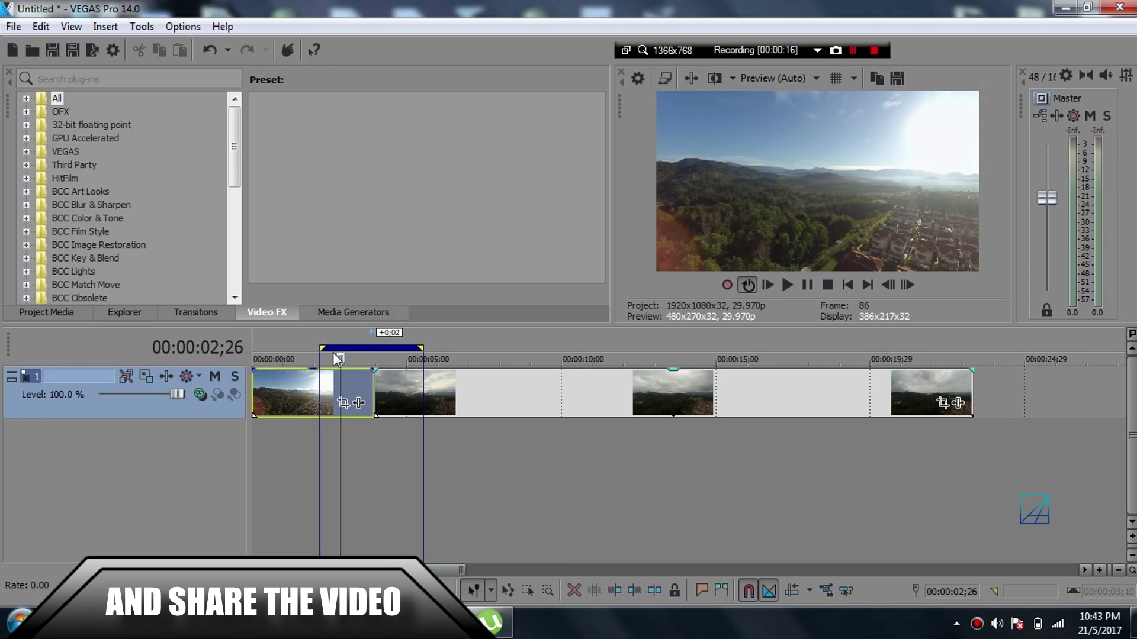
Zoom the timeline in on the cut between the first two aerial clips.
scroll(379, 391, "up", 4)
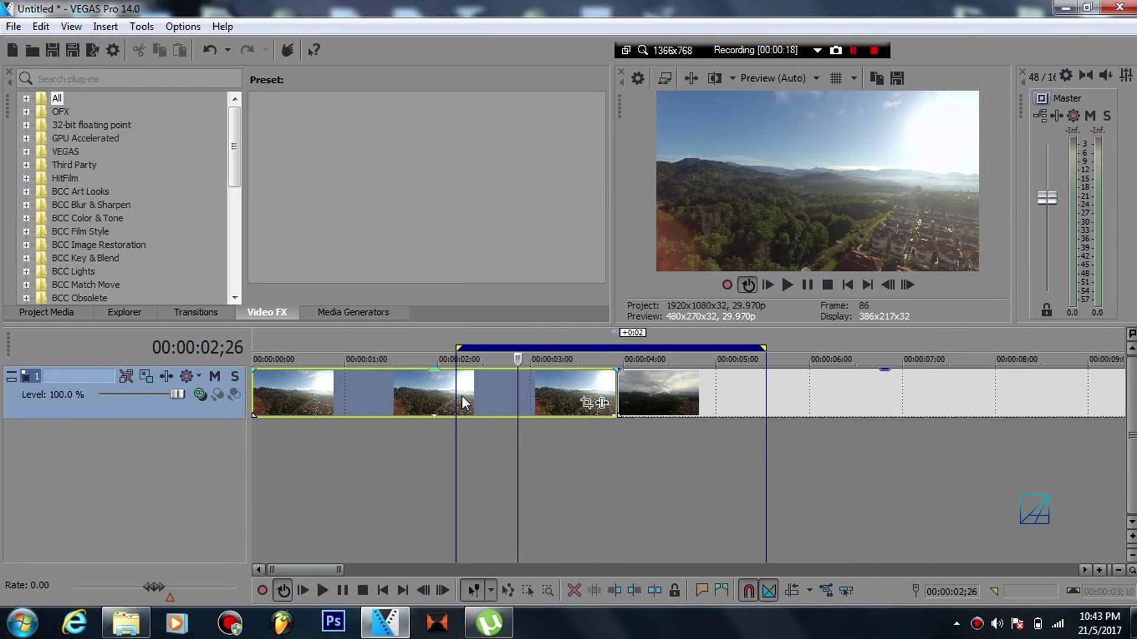
Scrub frames across the sunny and cloudy clips, around 00:00:03;09 and 00:00:02;23.
right_click(464, 395)
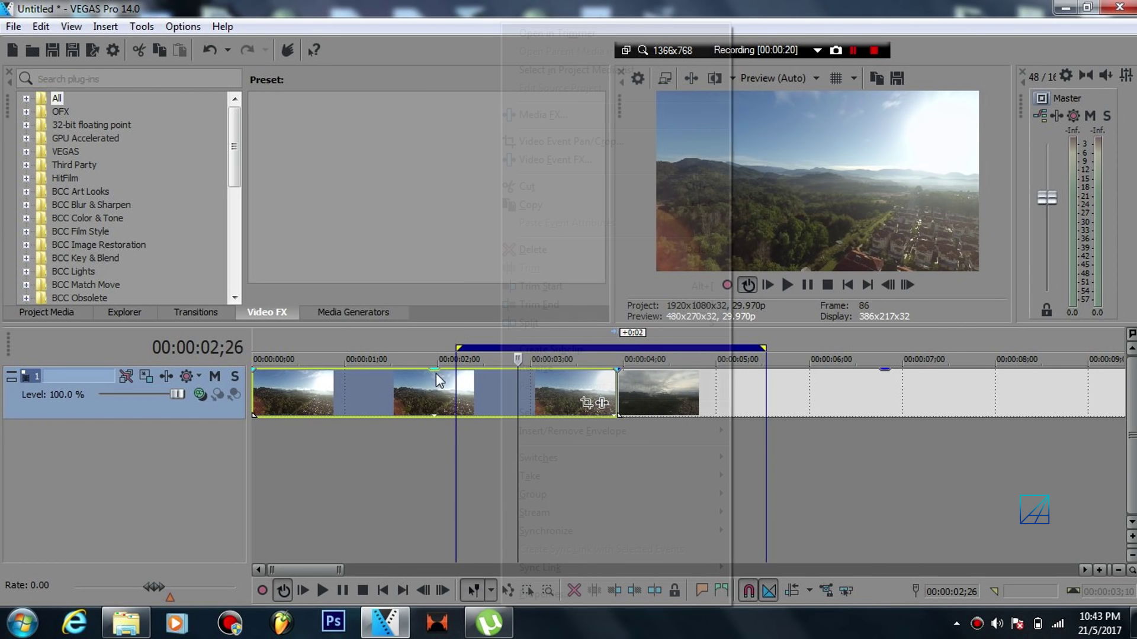
left_click(475, 382)
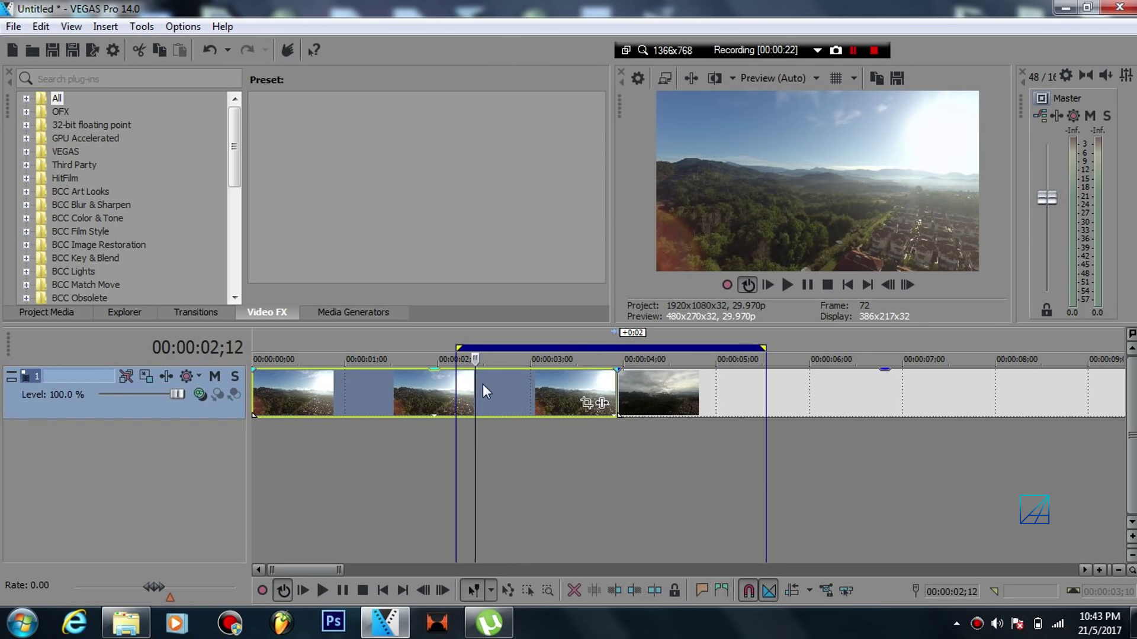
left_click(539, 391)
left_click(643, 394)
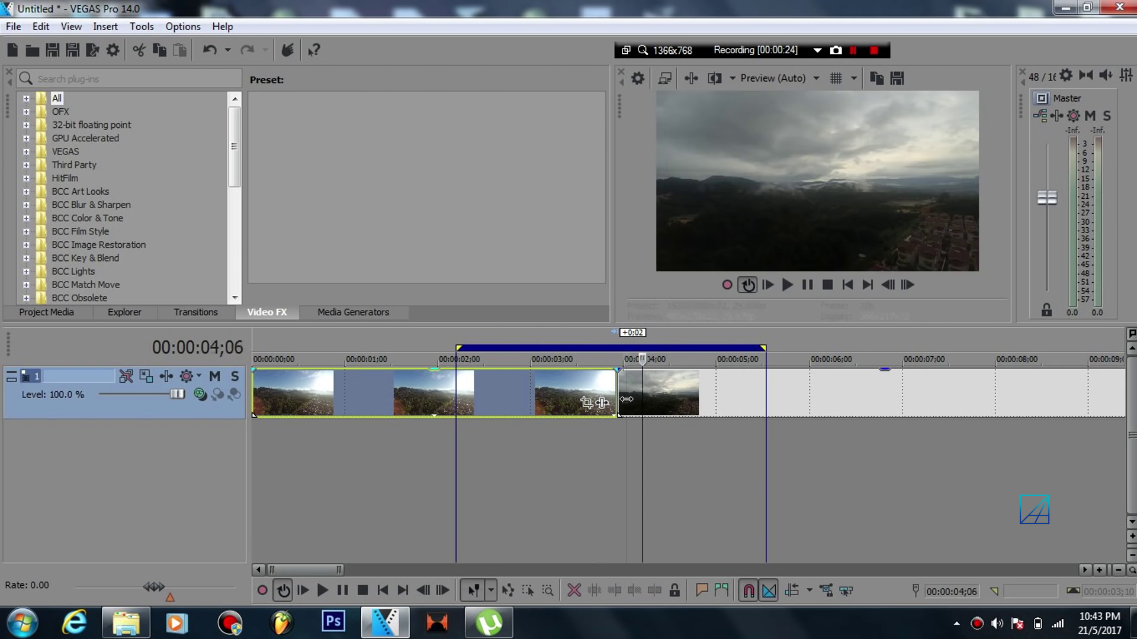
left_click(559, 399)
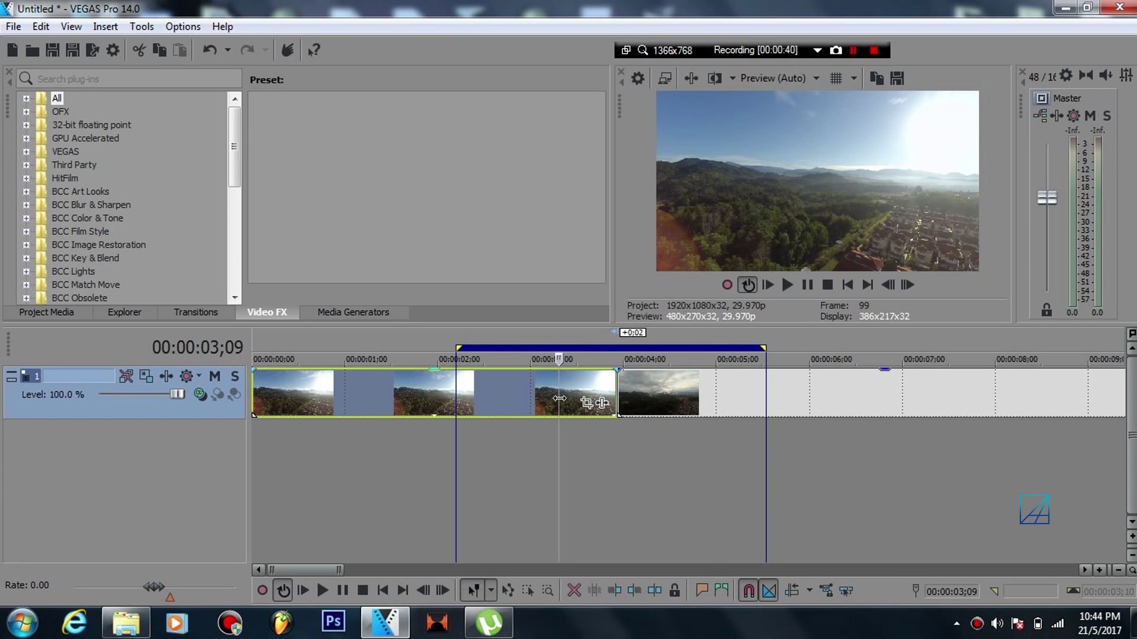
left_click(513, 407)
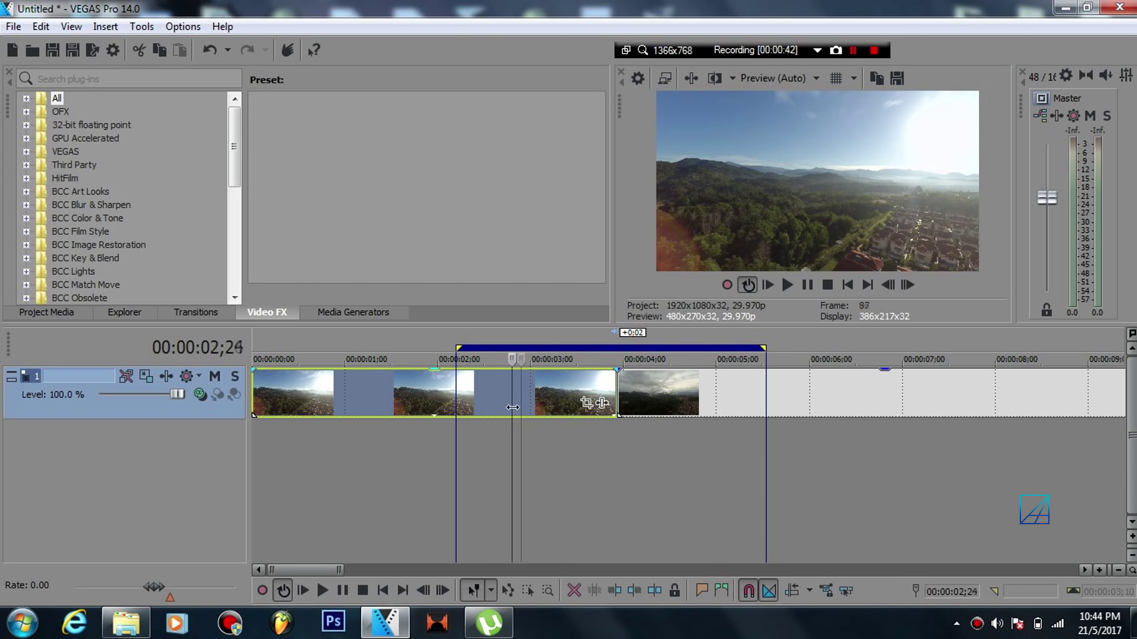
left_click(508, 395)
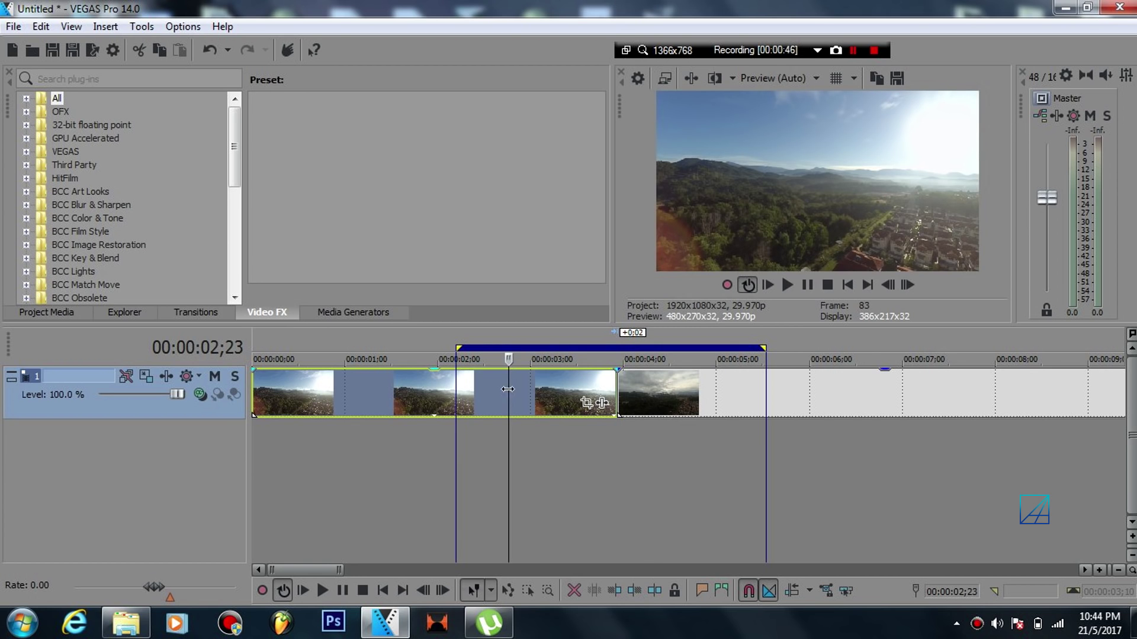
Zoom and scrub the overlap at 00:00:03;02, 00:00:03;21 and 00:00:02;22.
scroll(504, 412, "down", 3)
left_click(393, 382)
scroll(509, 378, "up", 3)
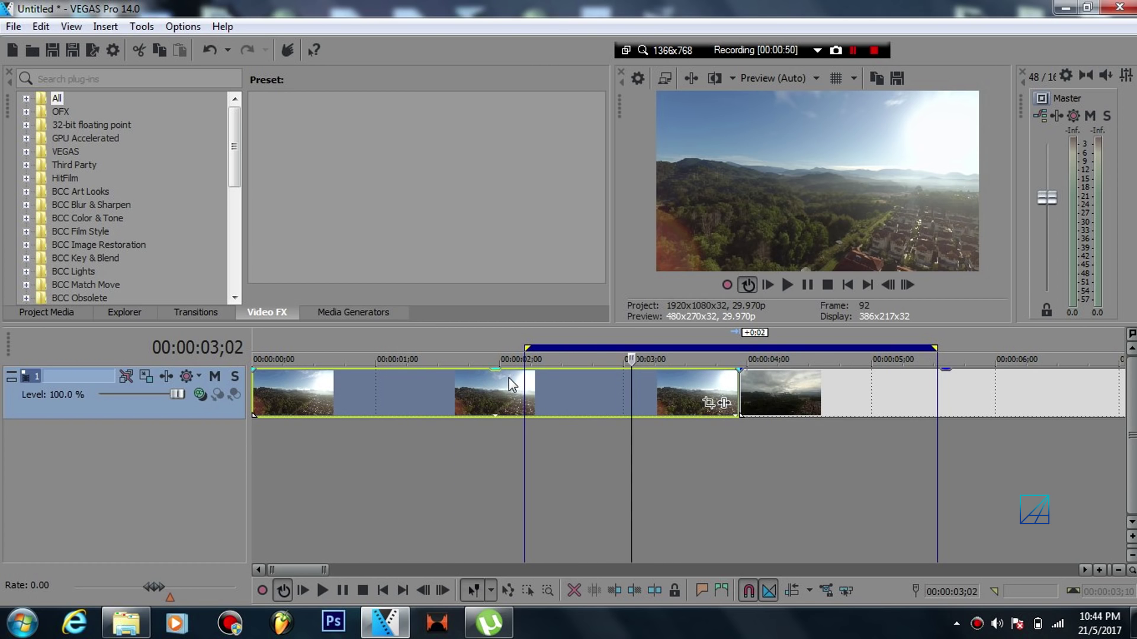
scroll(509, 377, "down", 2)
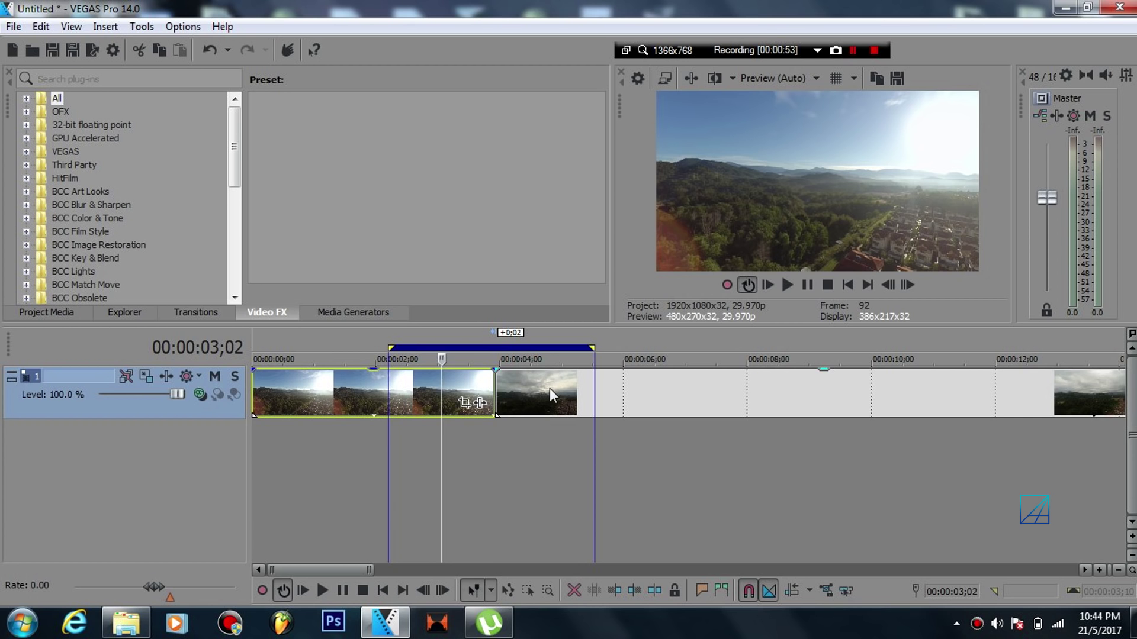
left_click(480, 390)
scroll(478, 389, "up", 3)
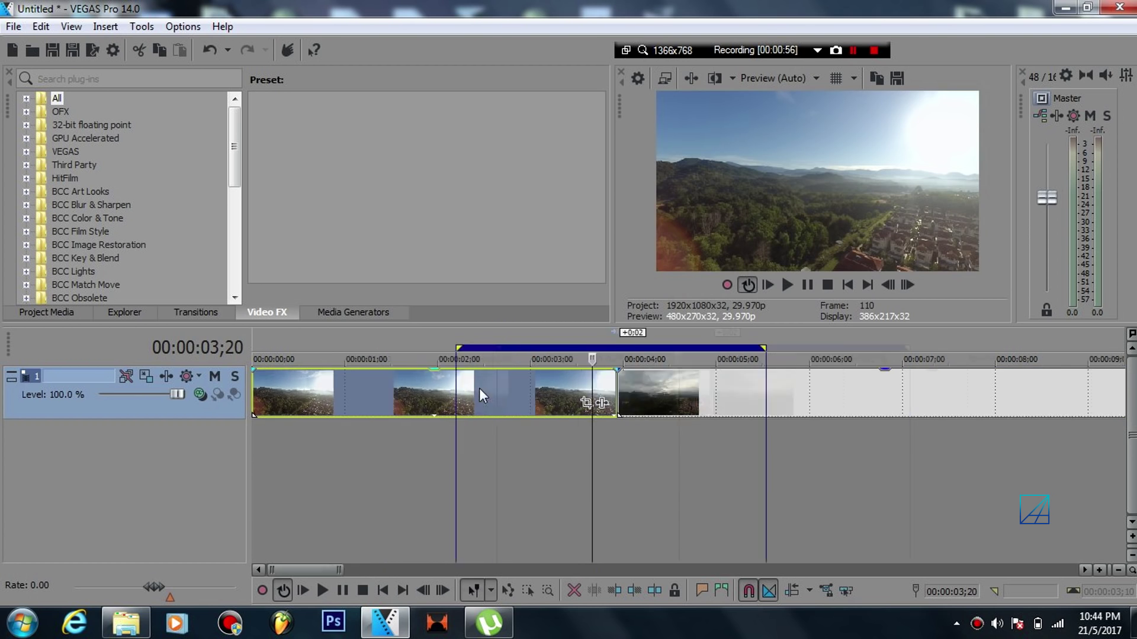
left_click(561, 396)
scroll(566, 393, "down", 1)
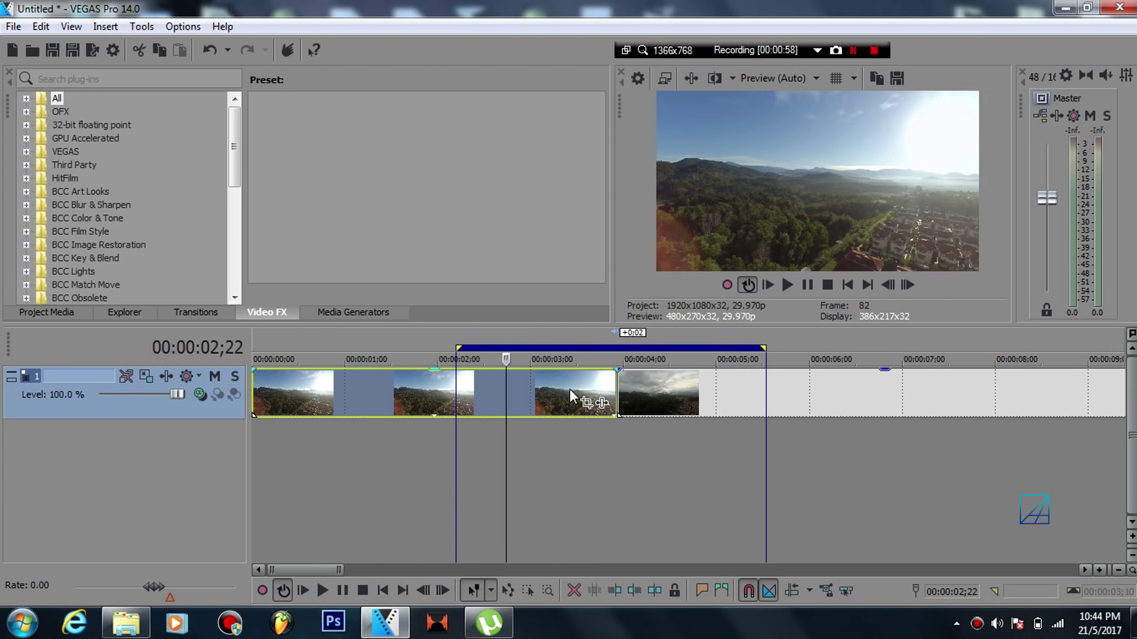
scroll(570, 389, "down", 1)
Toggle selection between the cloudy clip and the first clip, ending on the first clip.
left_click(563, 386)
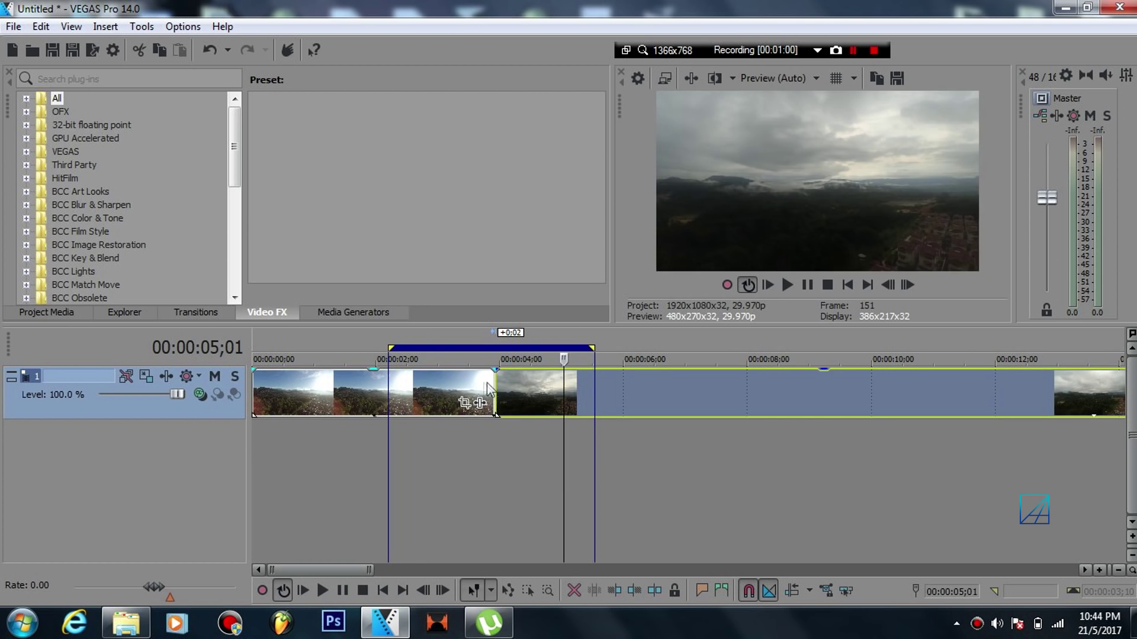
left_click(449, 379)
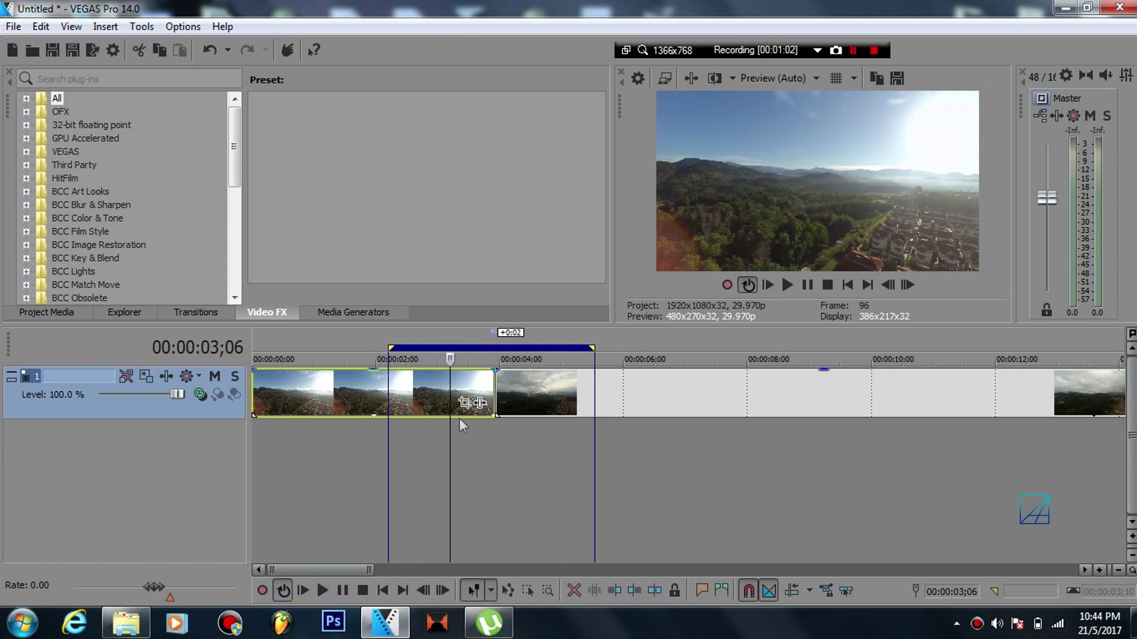
left_click(533, 391)
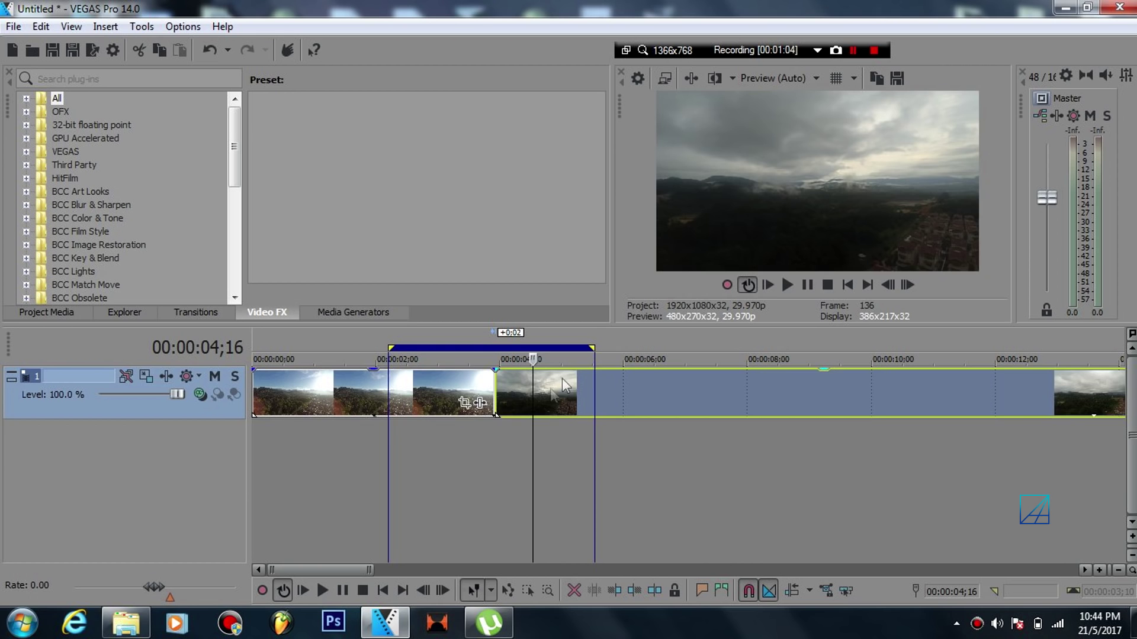
left_click(461, 391)
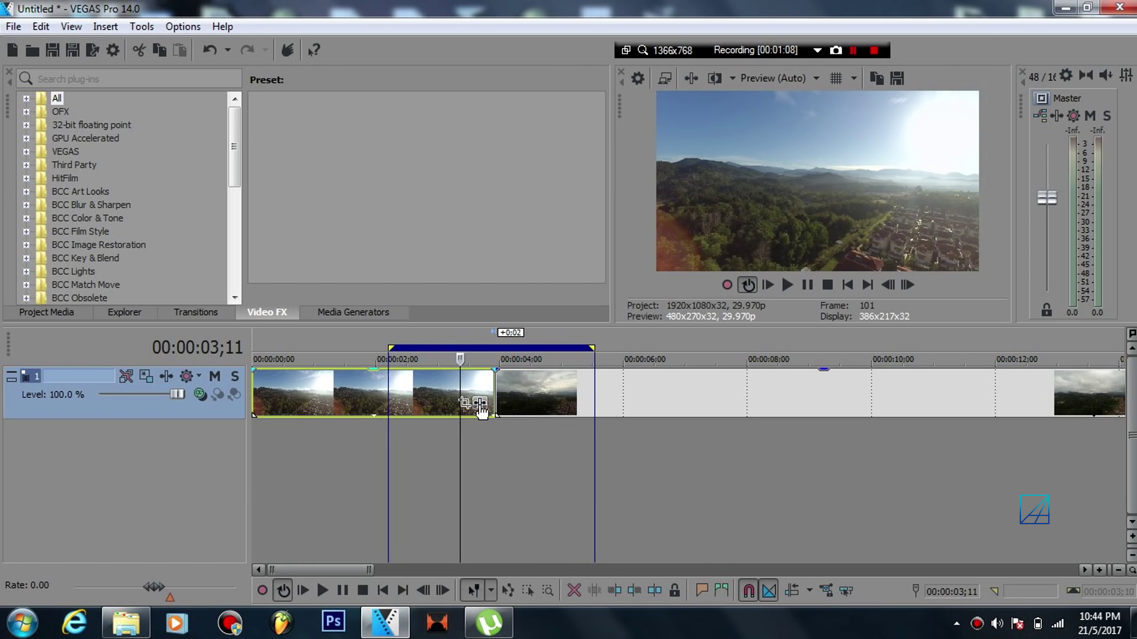
Open the first clip's Event FX and browse to Filter Packages > TIMEWRAP.
left_click(480, 405)
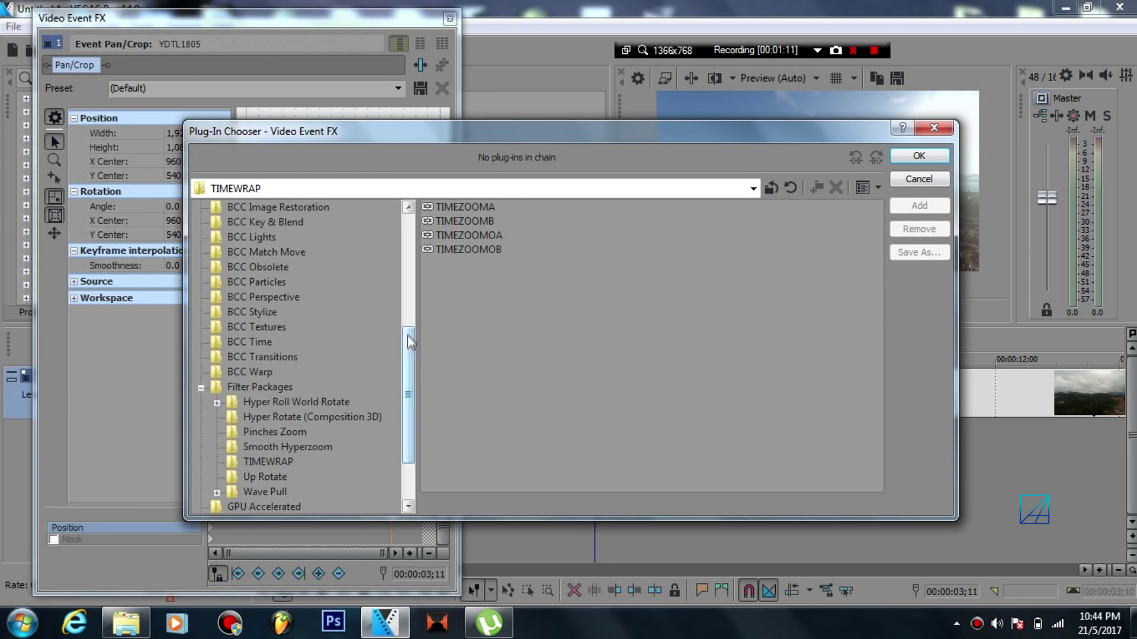
left_click_drag(409, 336, 406, 391)
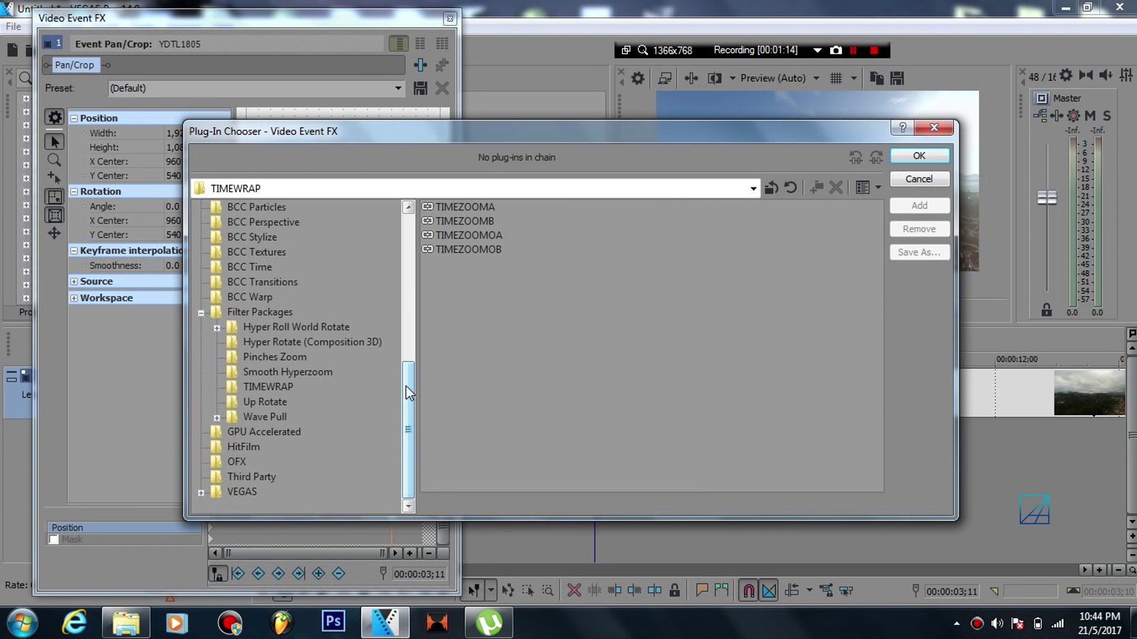
left_click(249, 312)
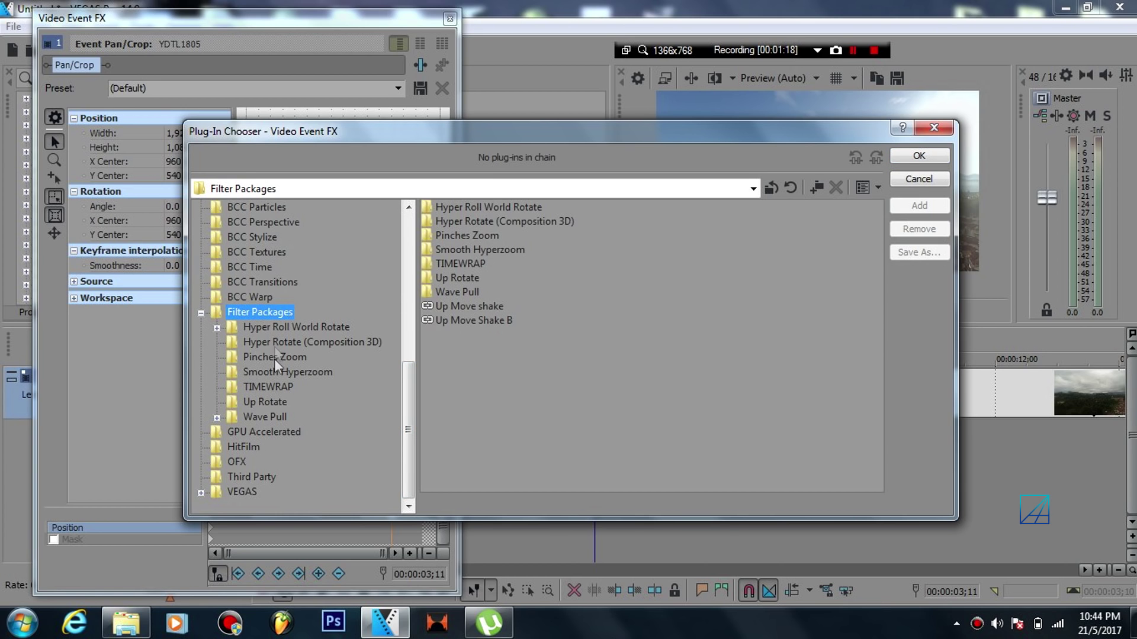
left_click(266, 391)
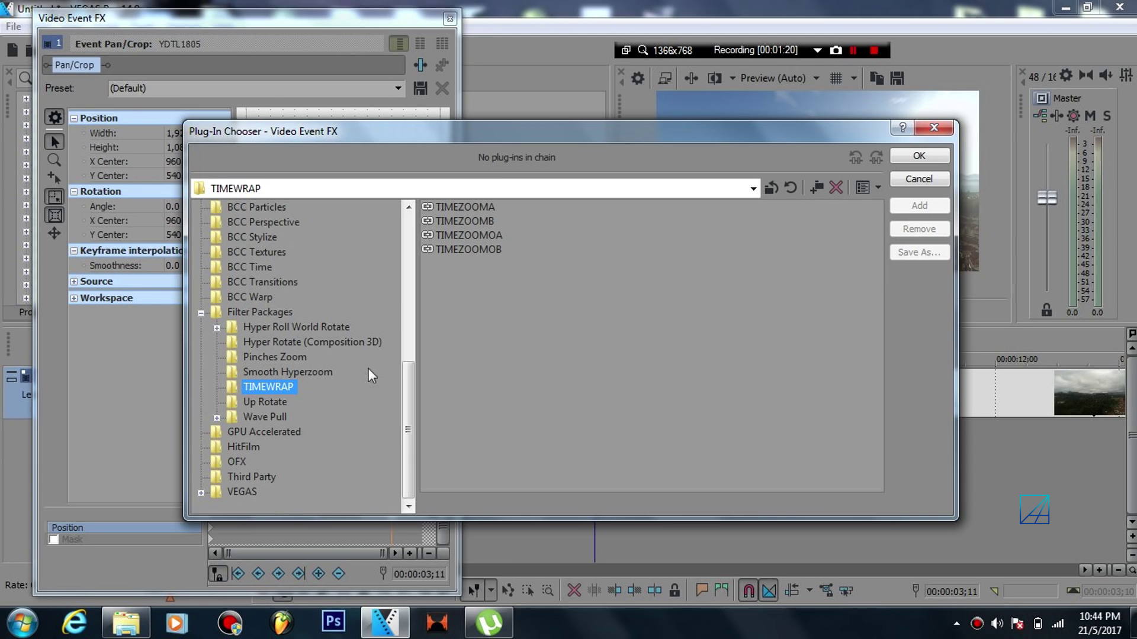
Choose the TIMEZOOMA preset from the TIMEWRAP list and add it.
left_click(538, 205)
left_click_drag(526, 206, 493, 228)
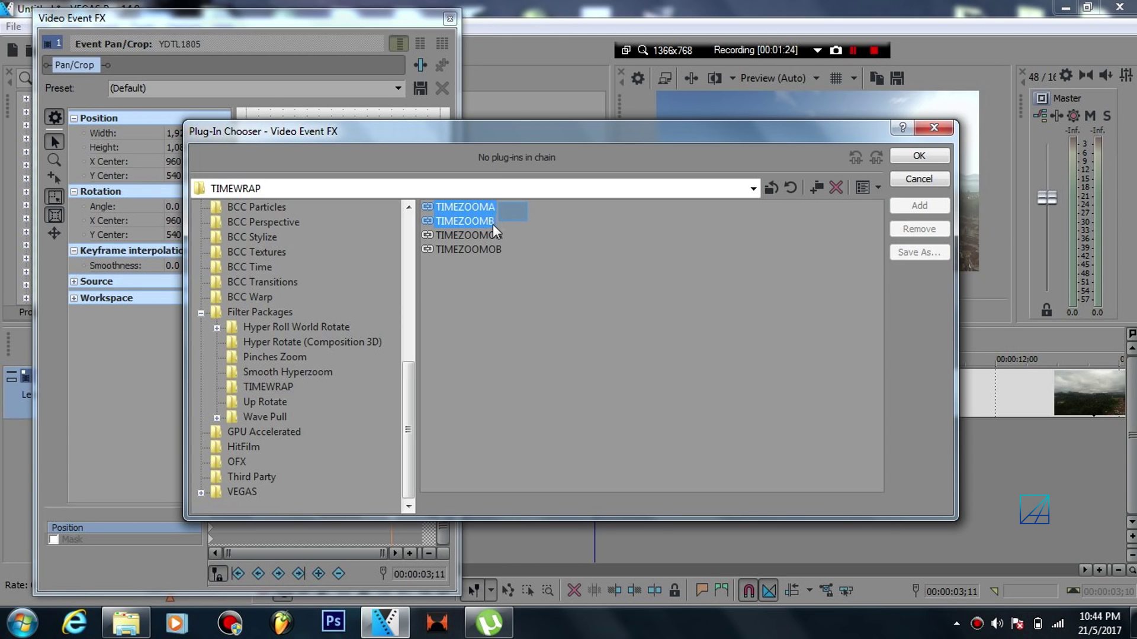
left_click_drag(530, 262, 463, 235)
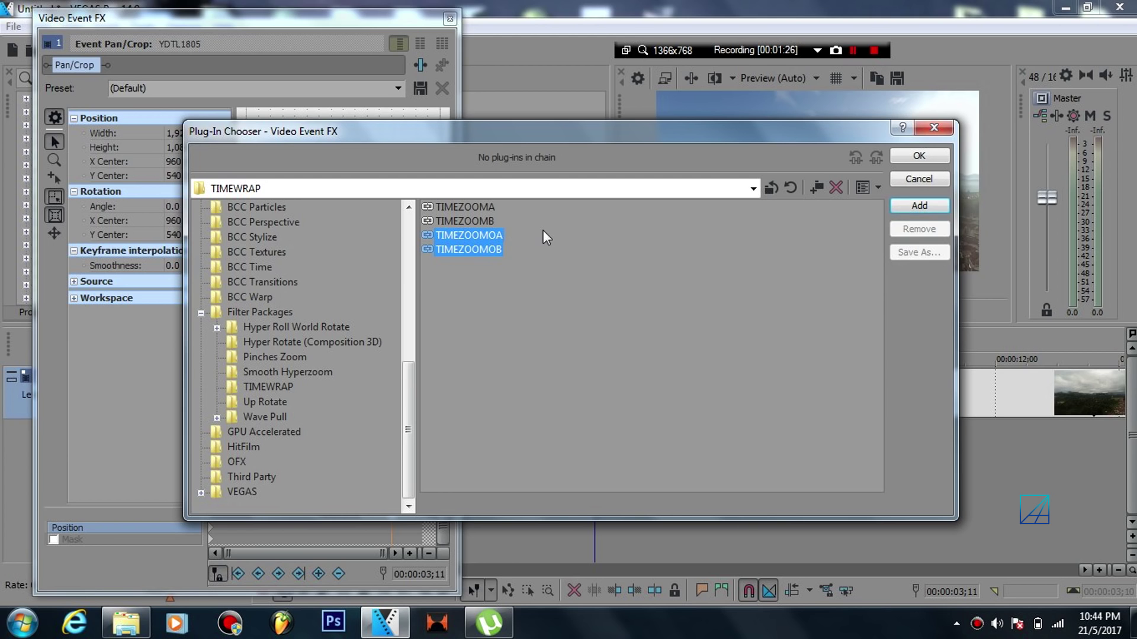
left_click(463, 209)
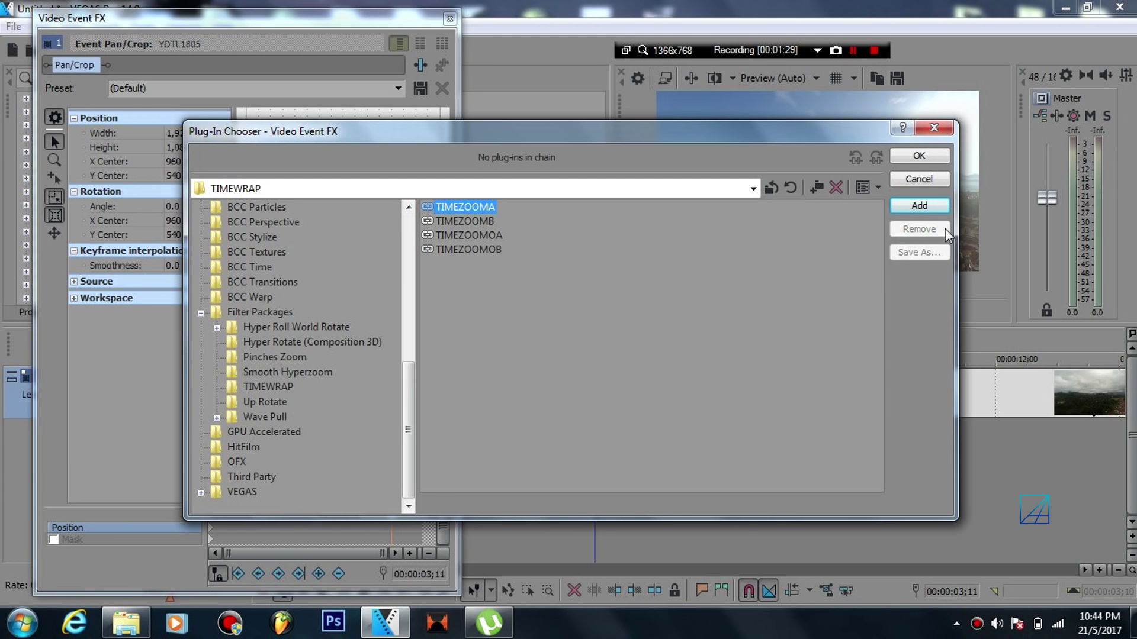
left_click(918, 205)
Confirm the TIMEZOOMA chain, then inspect and resize the Video Event FX keyframe view.
left_click(919, 156)
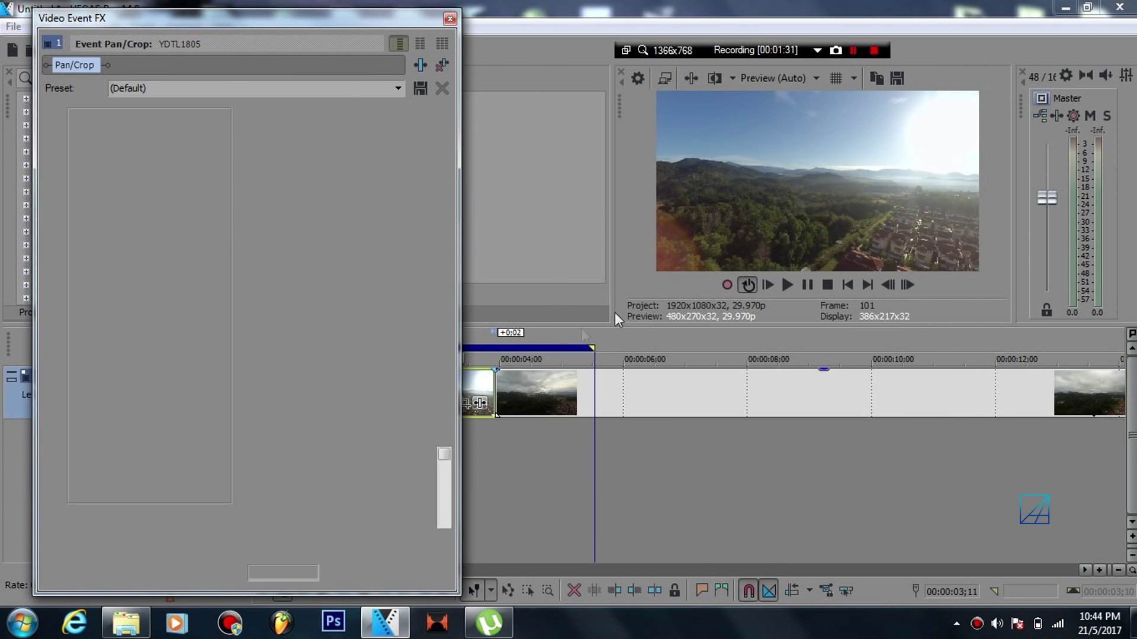
mouse_move(441, 476)
left_mouse_down()
mouse_move(438, 533)
mouse_move(436, 459)
mouse_move(438, 488)
left_mouse_up()
left_click(450, 19)
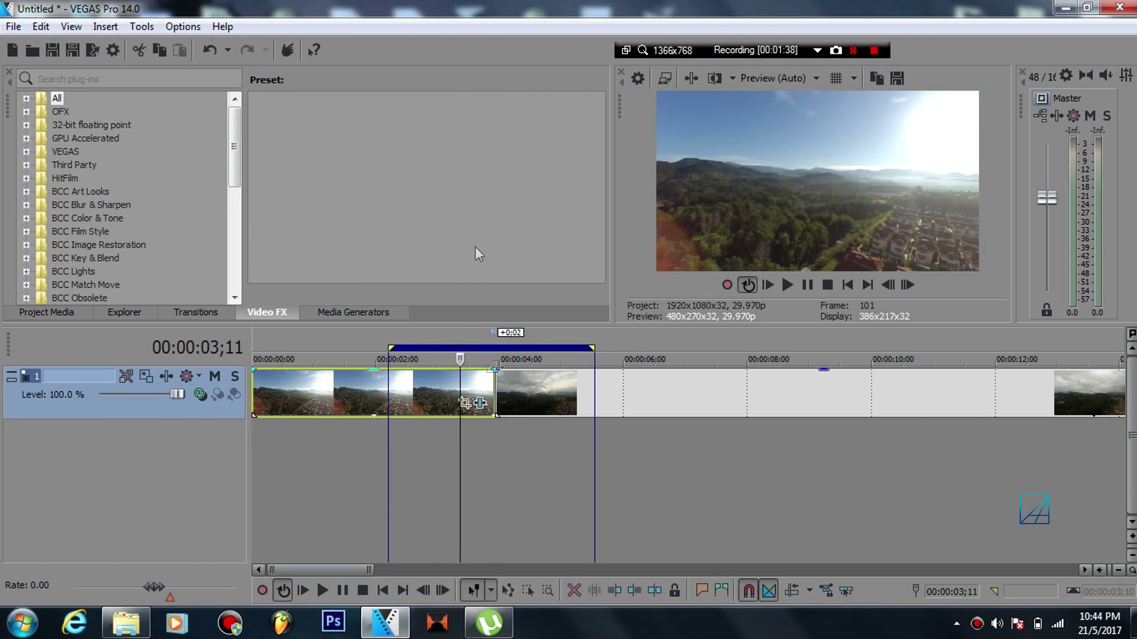
left_click(479, 403)
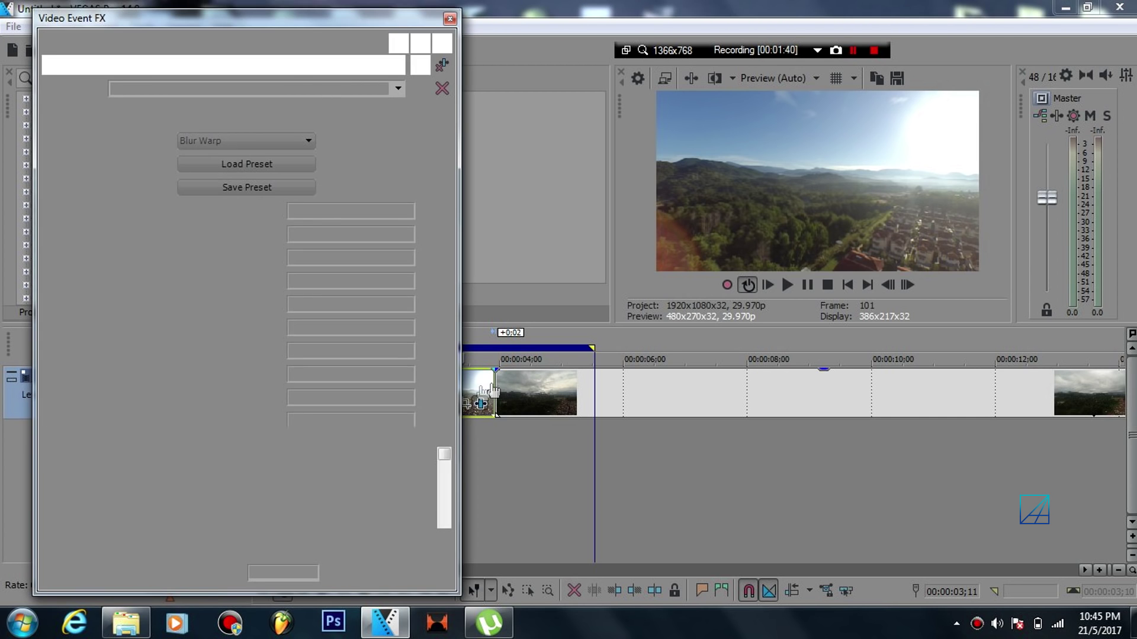
mouse_move(443, 465)
left_mouse_down()
mouse_move(444, 520)
mouse_move(448, 444)
left_mouse_up()
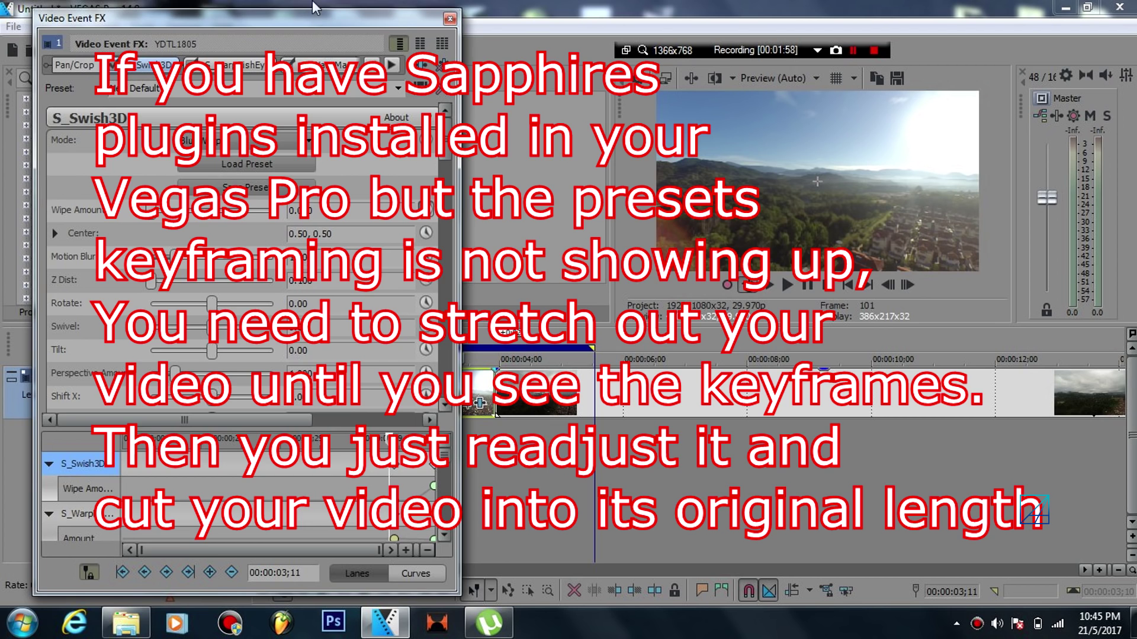
left_click_drag(313, 5, 304, 0)
left_click_drag(453, 241, 465, 240)
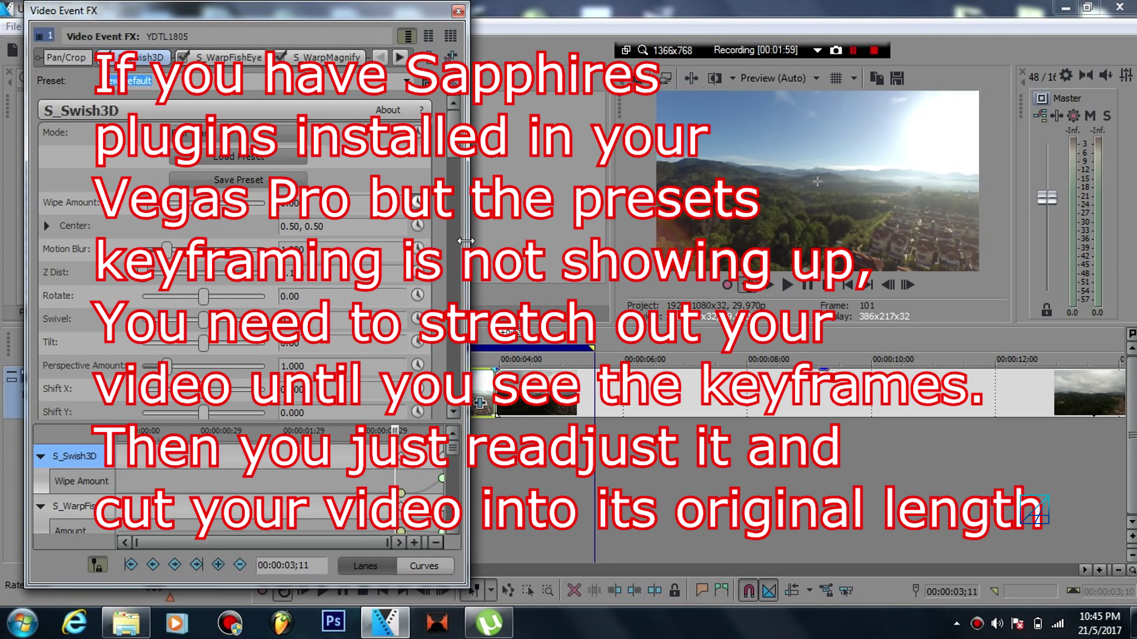
left_click(458, 11)
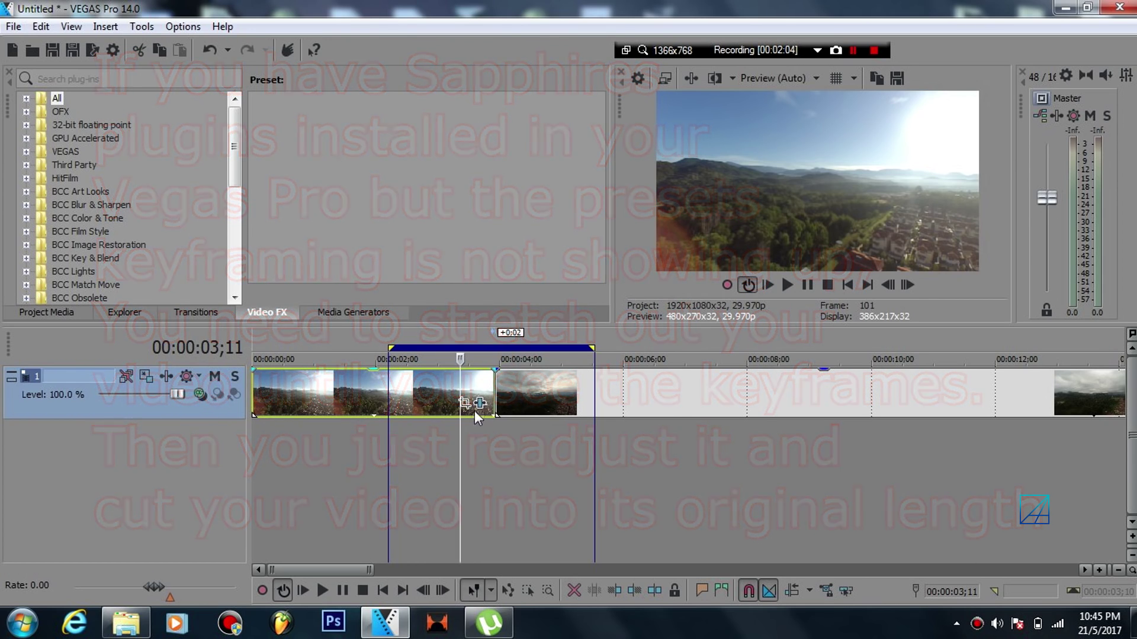
Scroll through the S_Swish3D, S_WarpFishEye and S_WarpMagnify keyframe lanes, then close the window.
left_click(479, 404)
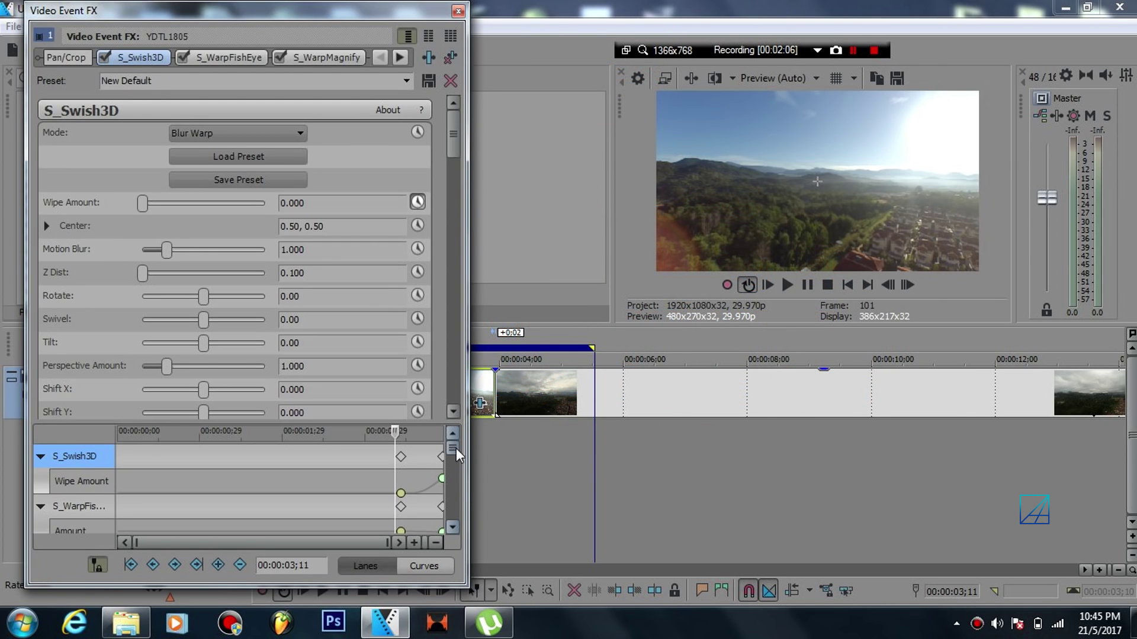
left_click_drag(456, 449, 455, 520)
scroll(454, 516, "down", 1)
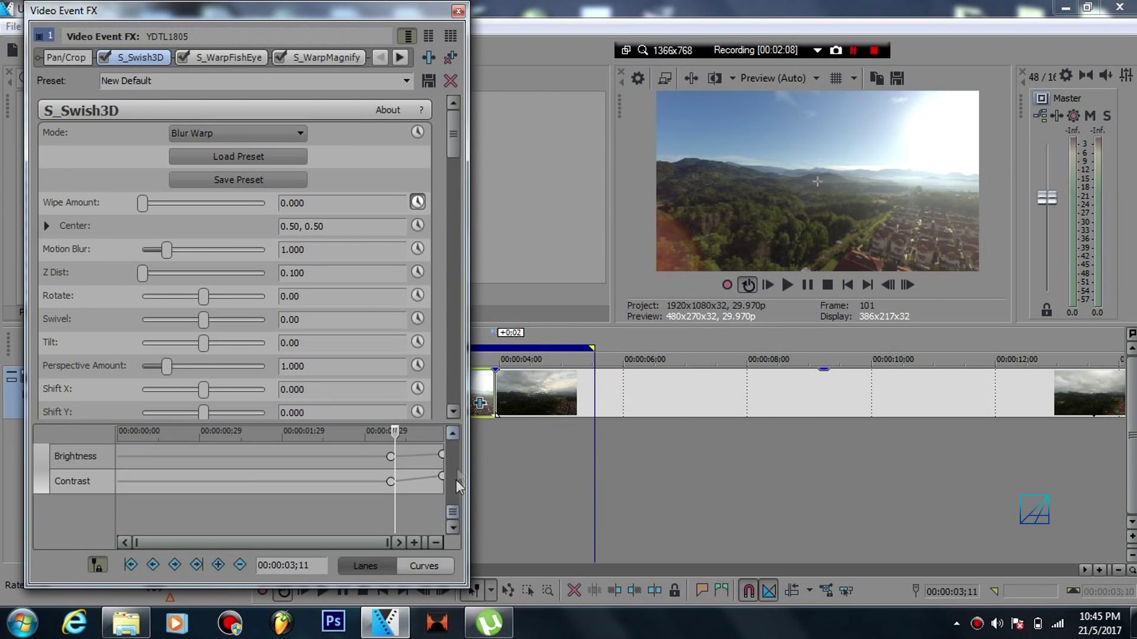
left_click_drag(456, 509, 459, 447)
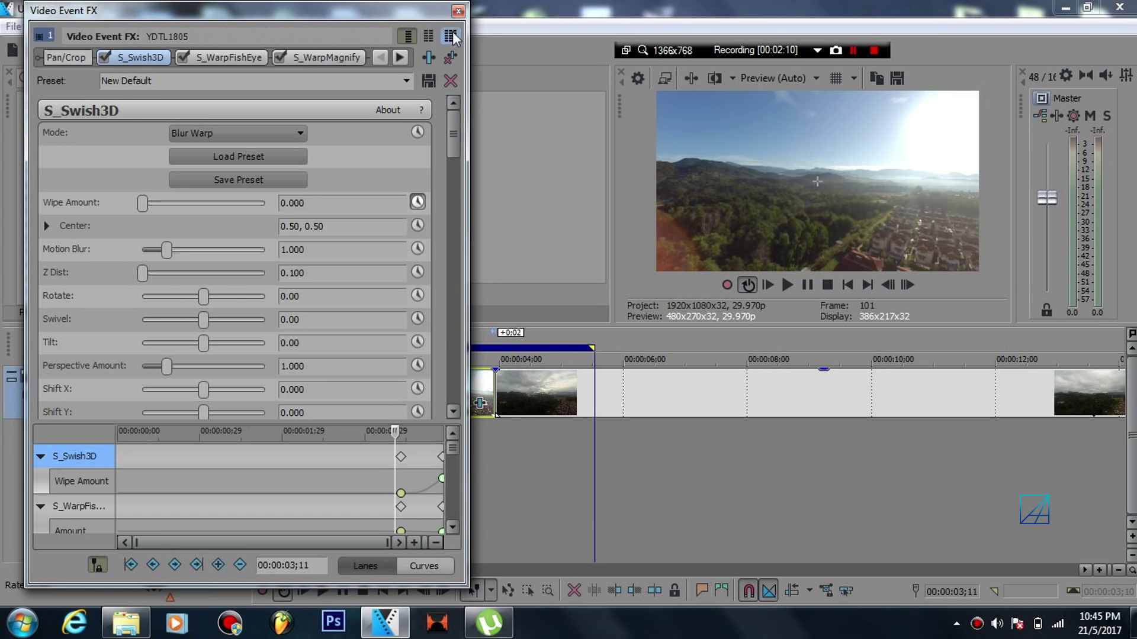
left_click(458, 11)
Add the TIMEWRAP TIMEZOOMB preset chain to the second (cloudy) clip's Event FX.
left_click(513, 387)
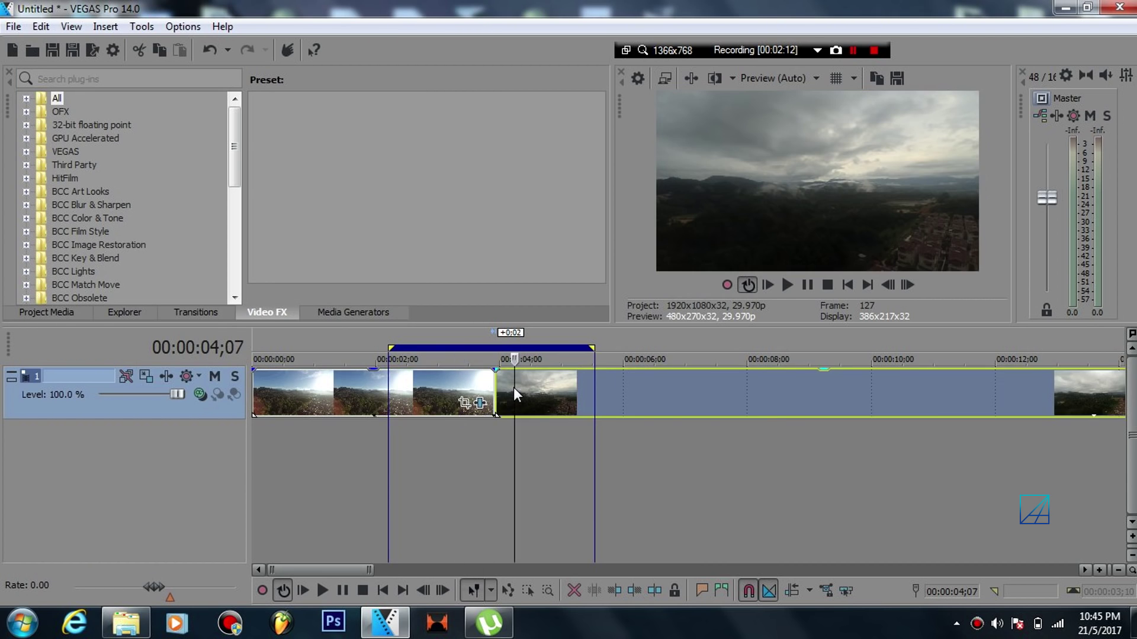
scroll(514, 387, "down", 3)
left_click(776, 403)
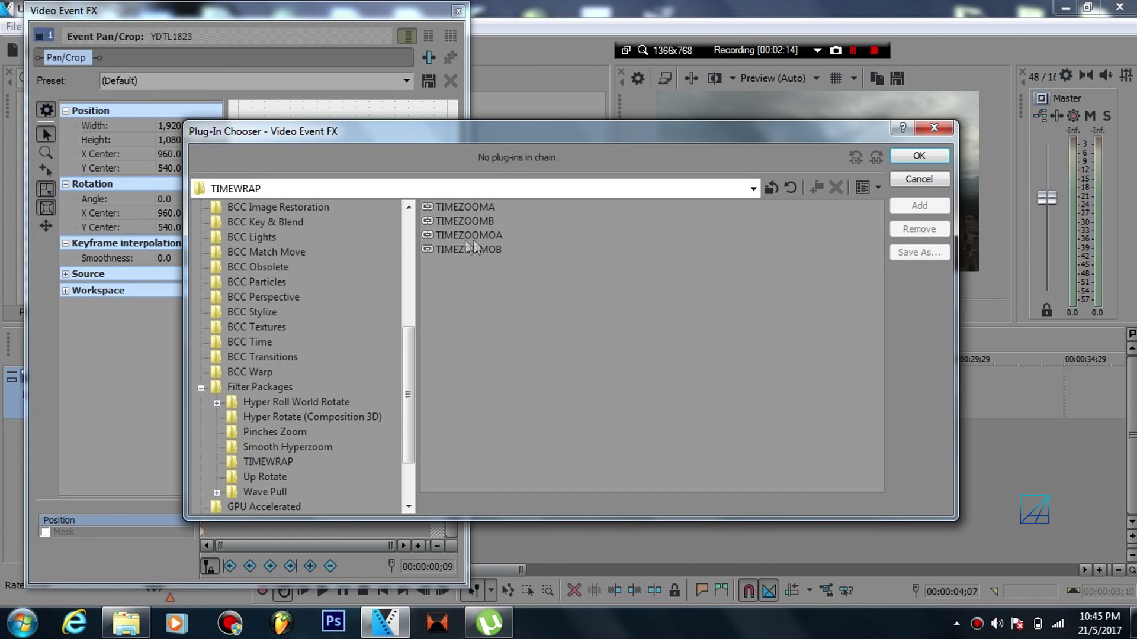
left_click(466, 221)
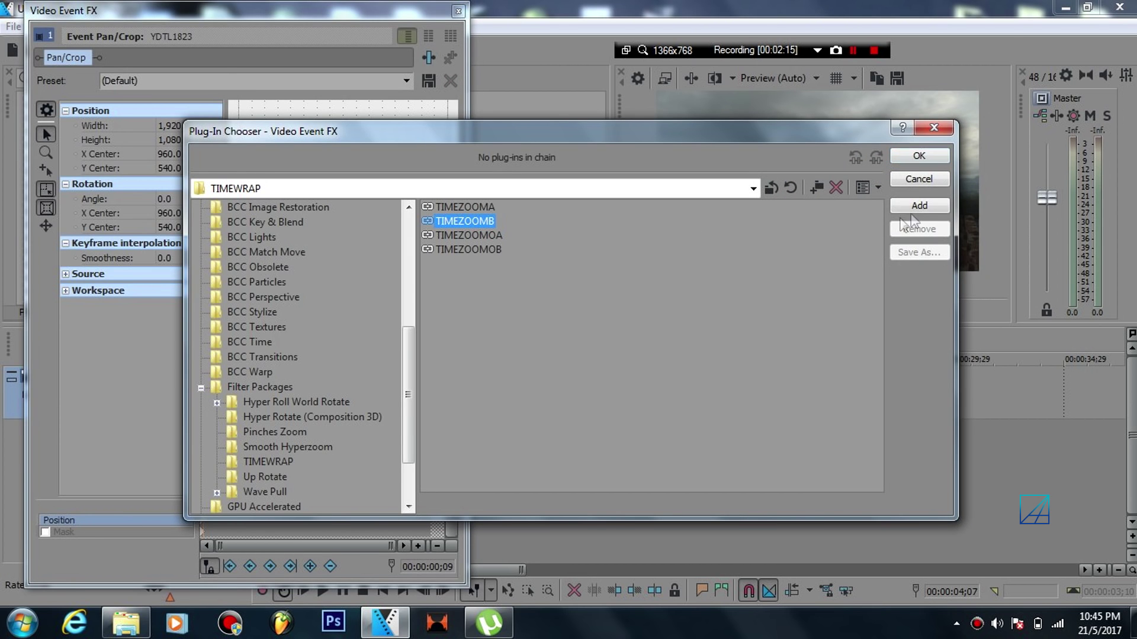
left_click(918, 206)
left_click(930, 156)
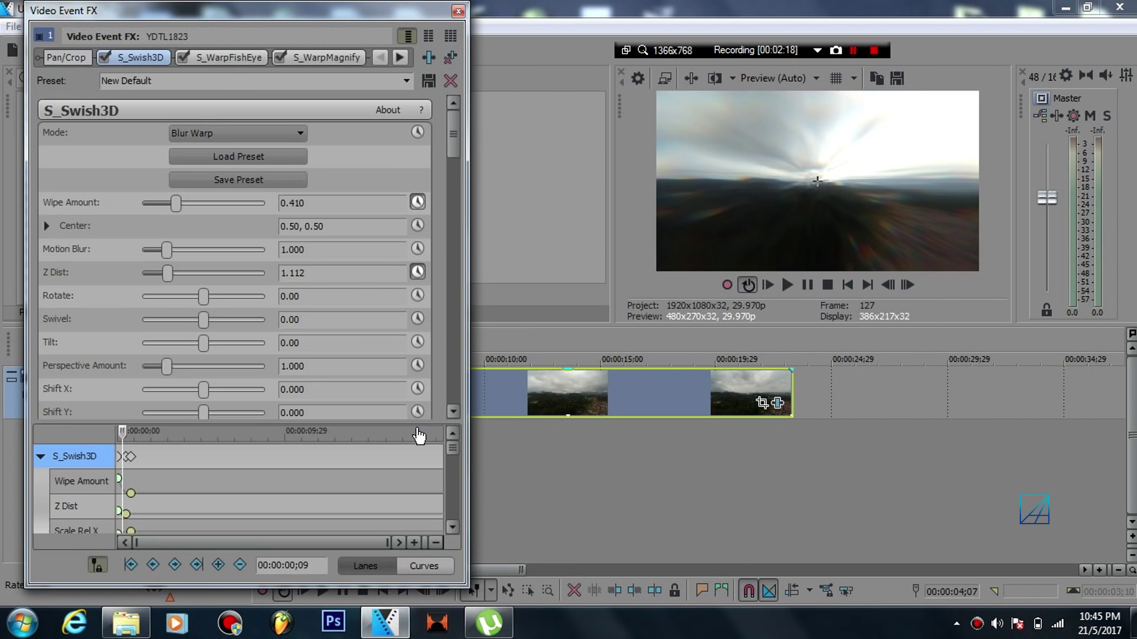
left_click(458, 11)
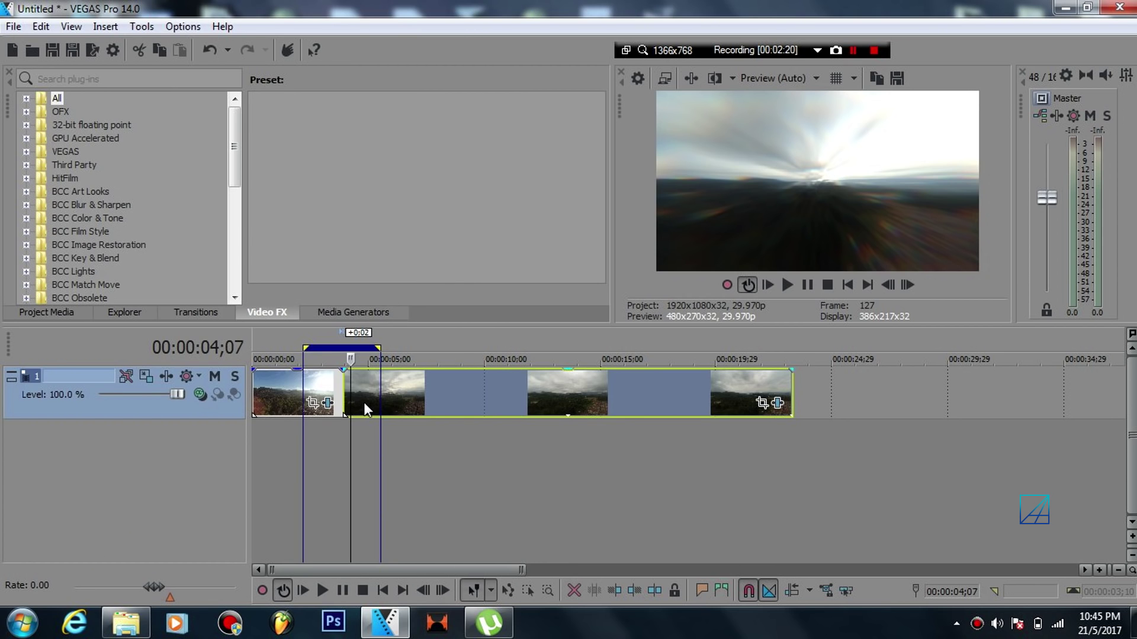
Drag the second clip left over the first to form a roughly 0:02 crossfade.
scroll(364, 402, "up", 4)
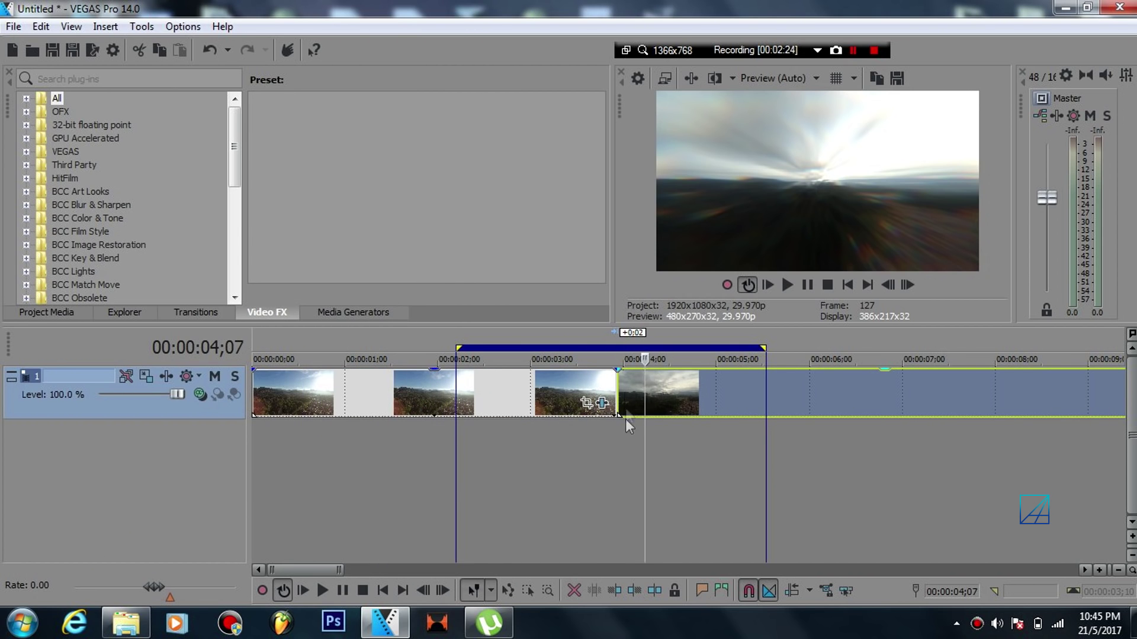
scroll(702, 386, "up", 3)
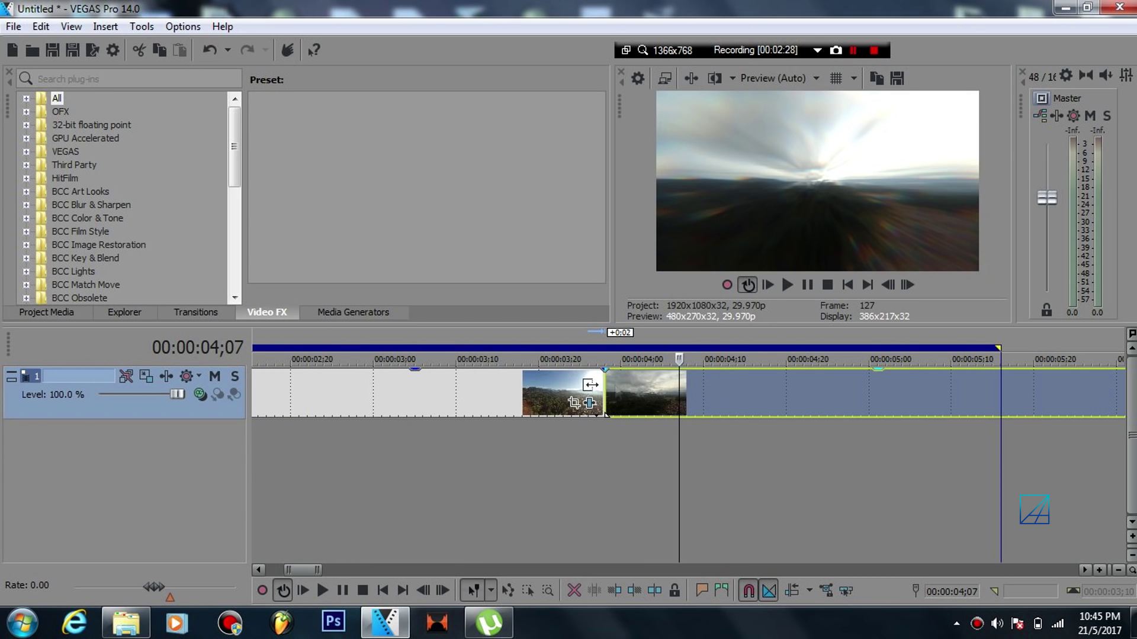
left_click_drag(715, 397, 698, 395)
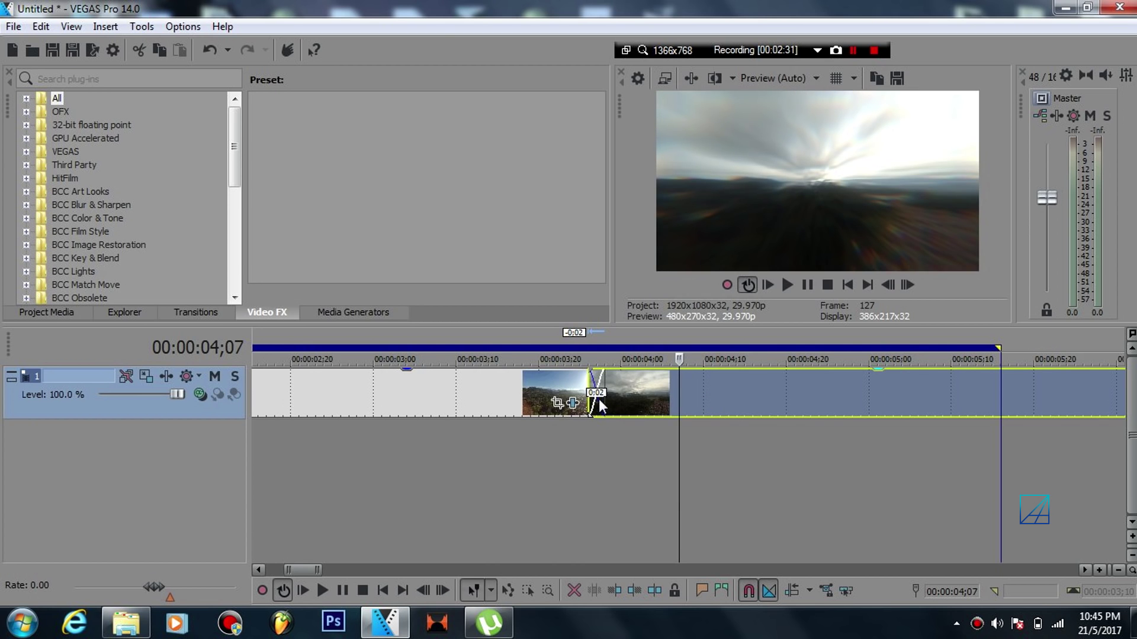
scroll(531, 411, "down", 2)
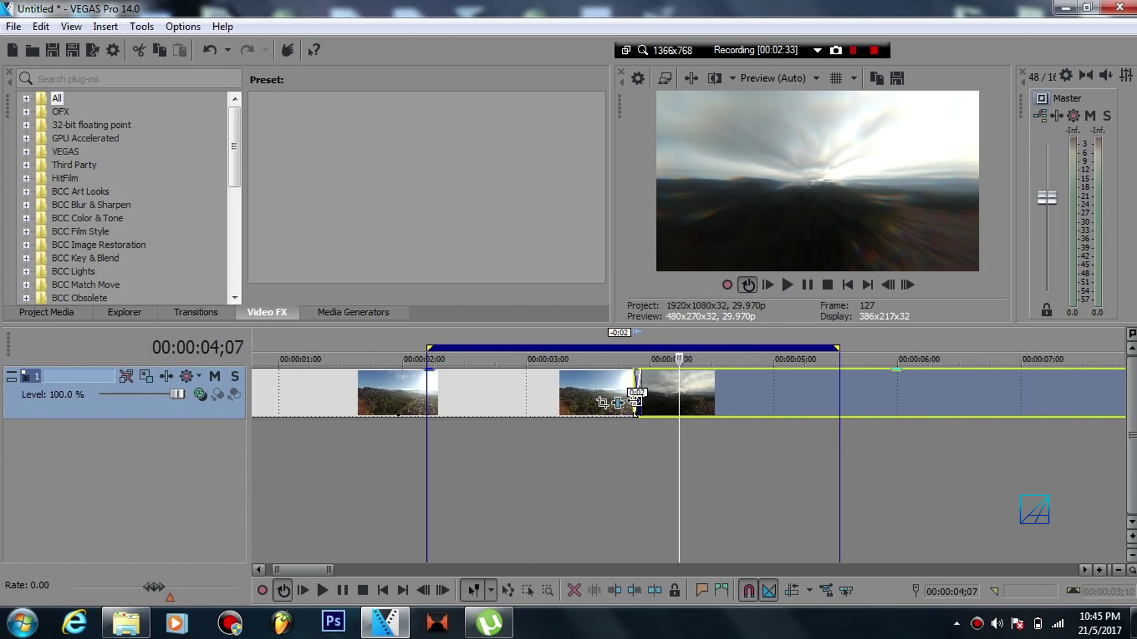
scroll(636, 409, "down", 1)
left_click(142, 26)
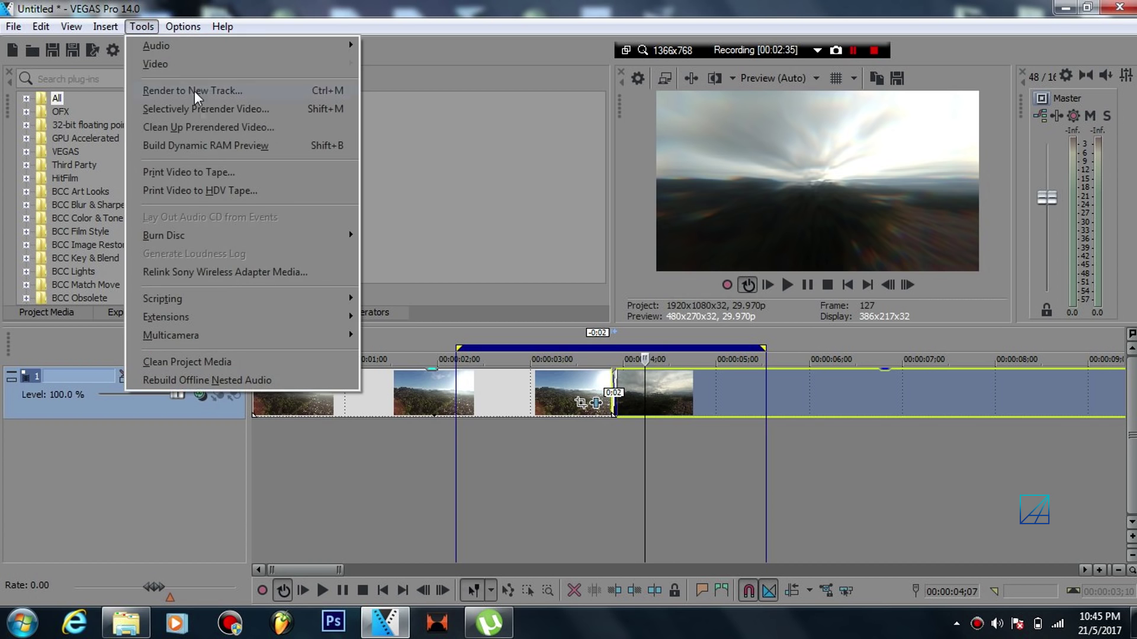
Build a Dynamic RAM Preview, play the zoom transition, then park the playhead at 3;06.
left_click(208, 144)
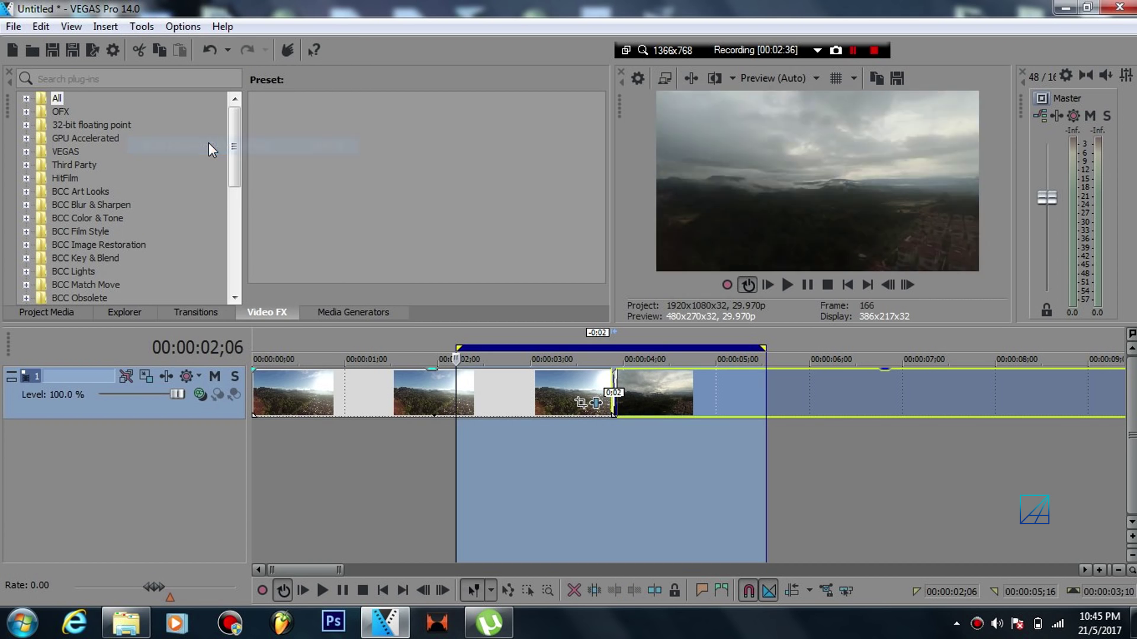
left_click(787, 284)
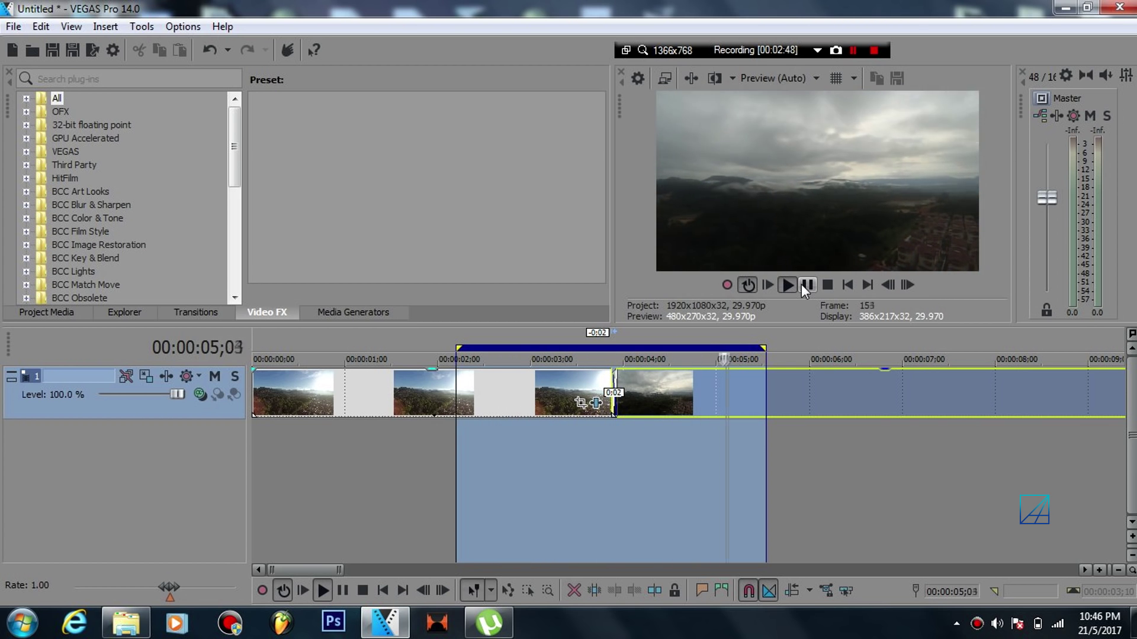
left_click(807, 285)
left_click(548, 396)
scroll(548, 396, "down", 3)
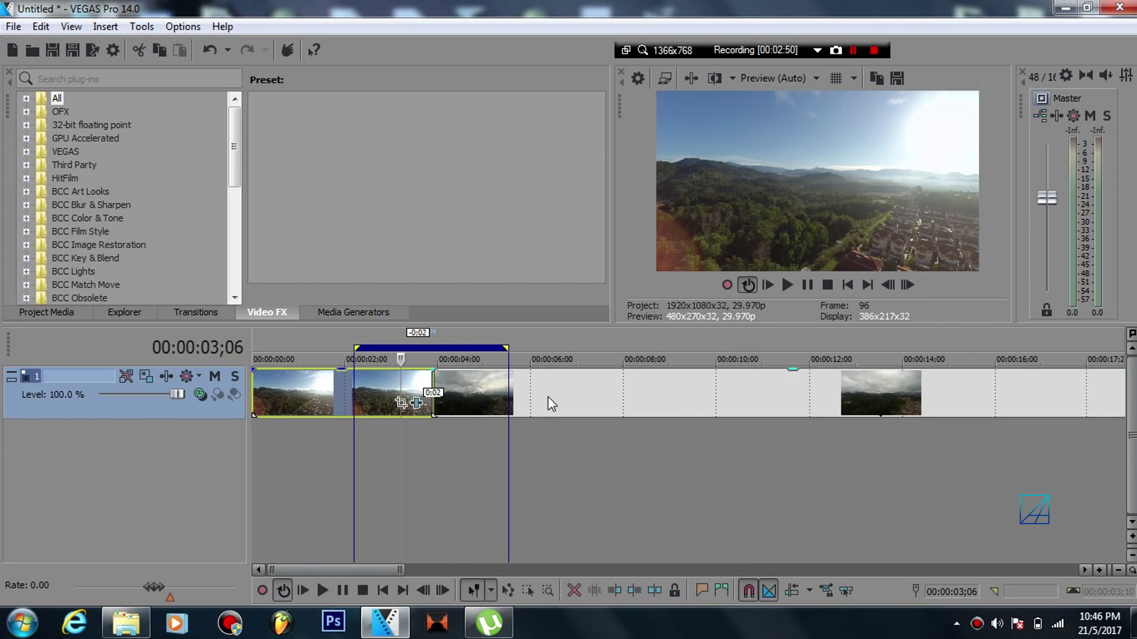
scroll(548, 397, "up", 3)
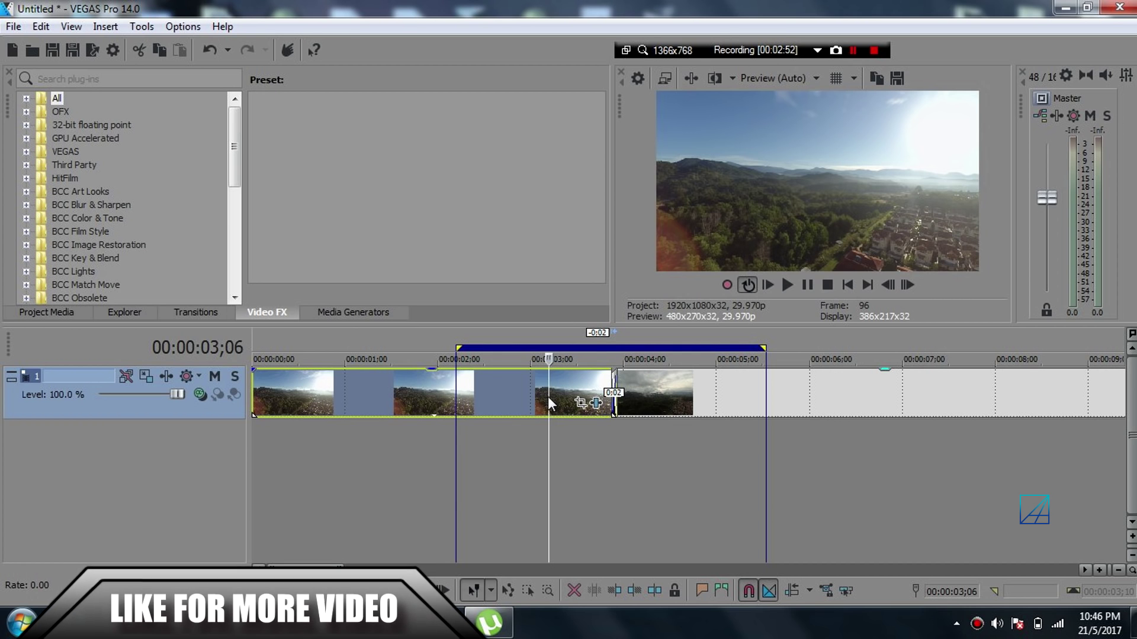